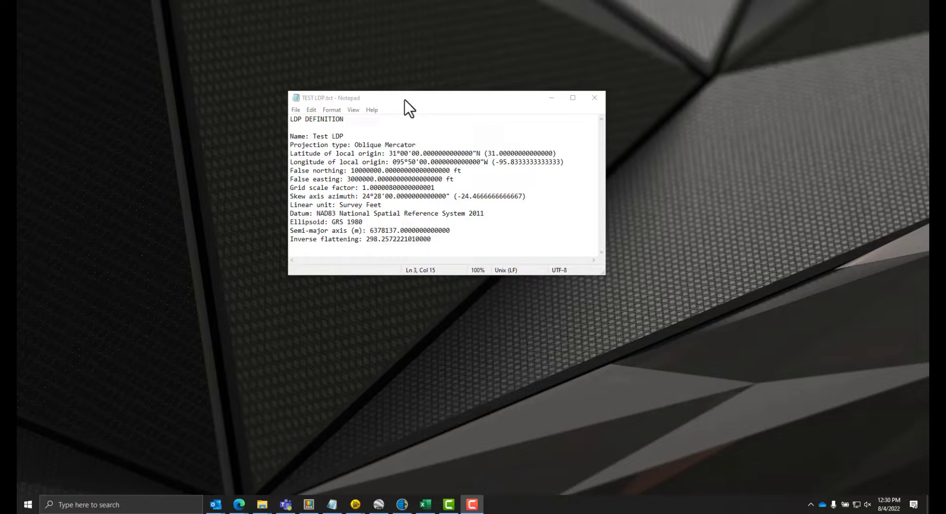
# Move the Notepad window with the LDP definition aside and open Coordinate System Manager (64-bit).
pyautogui.moveTo(404, 100); pyautogui.dragTo(581, 78)
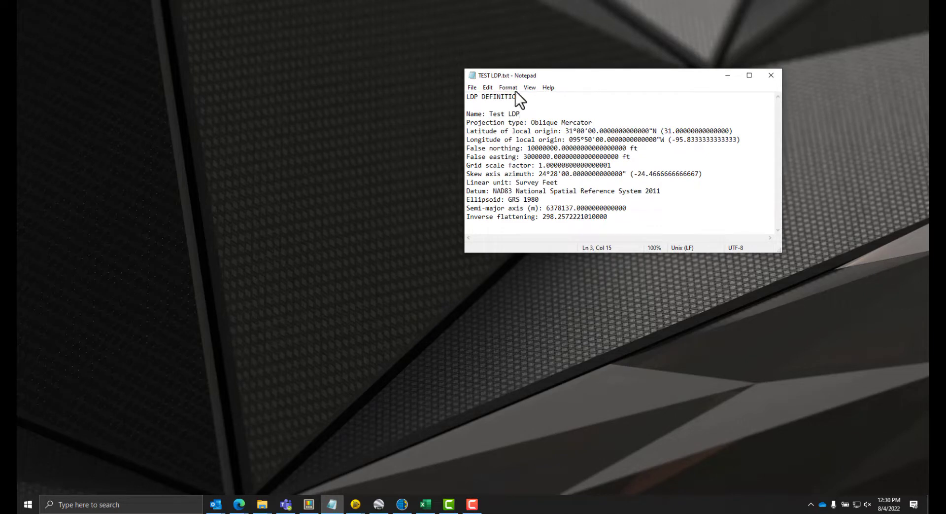
pyautogui.moveTo(606, 76); pyautogui.dragTo(708, 70)
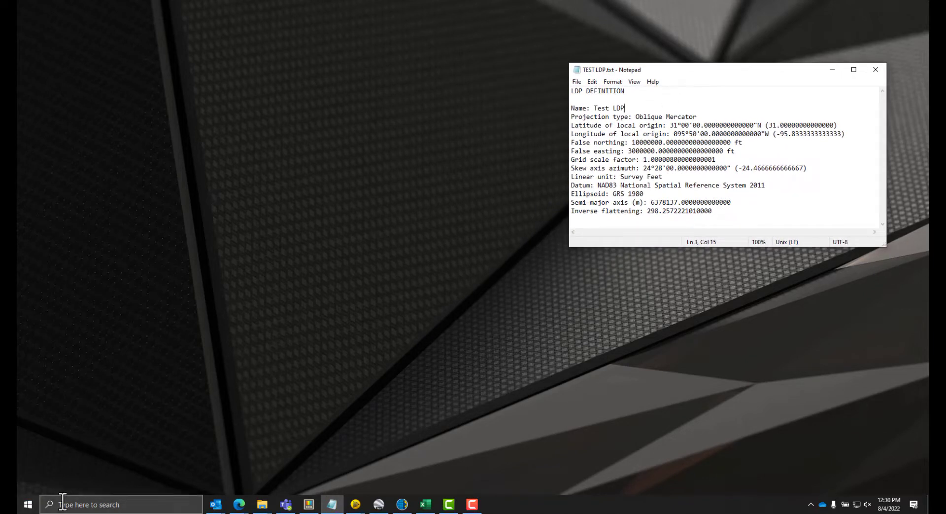
pyautogui.click(29, 507)
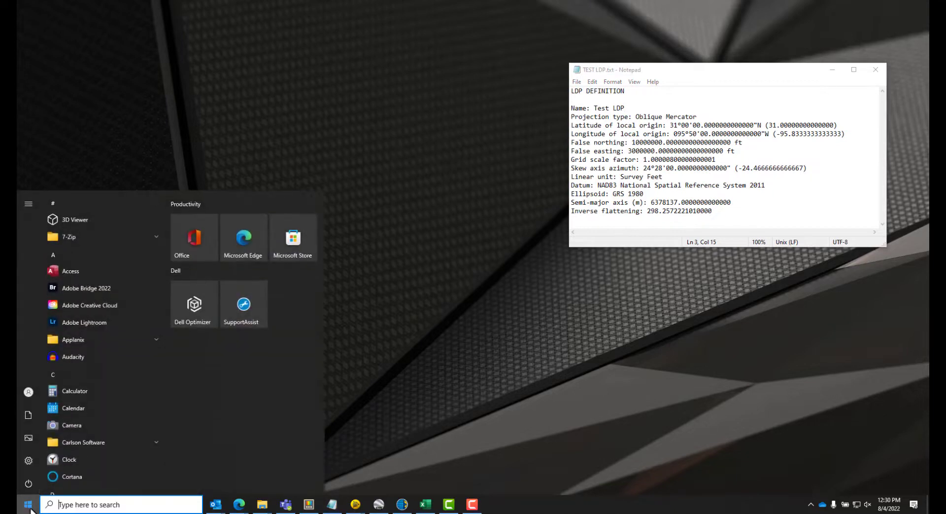
pyautogui.write('coor')
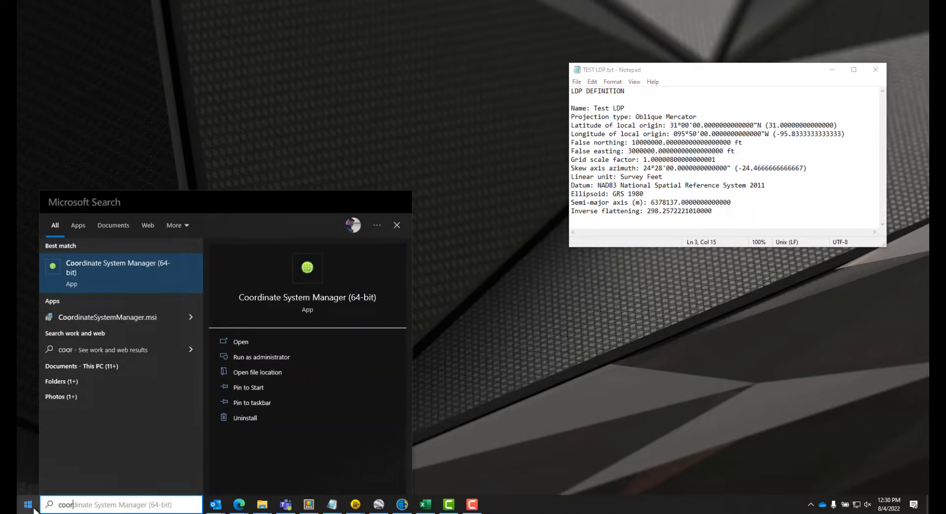
pyautogui.click(307, 269)
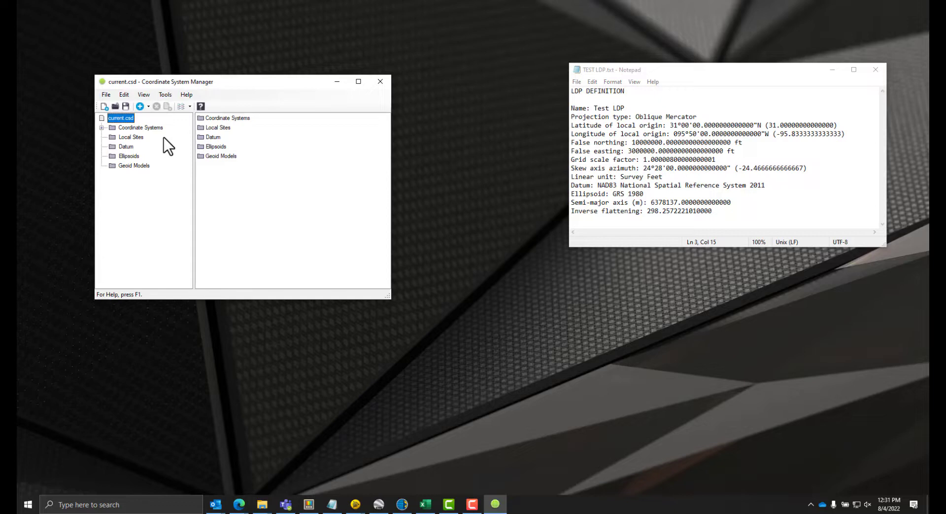
# Create a new coordinate system group named Test LDP.
pyautogui.click(149, 106)
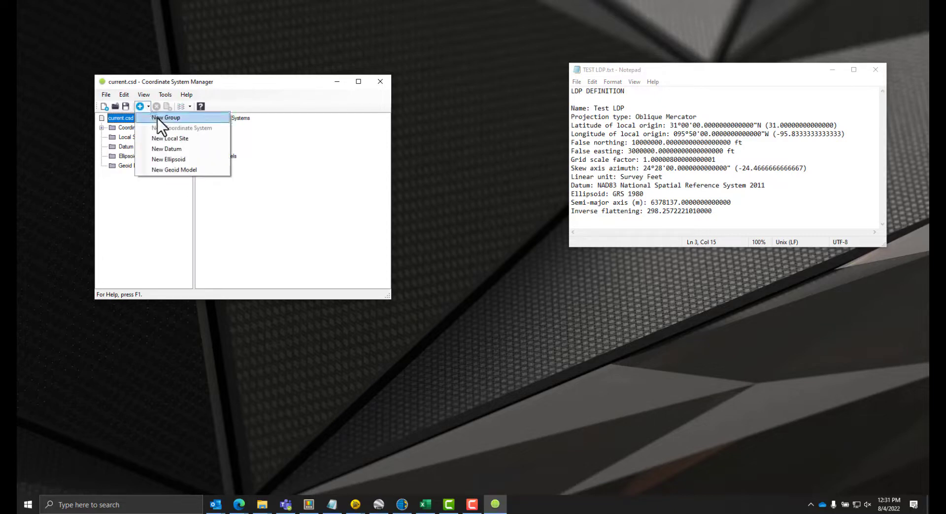
pyautogui.click(158, 118)
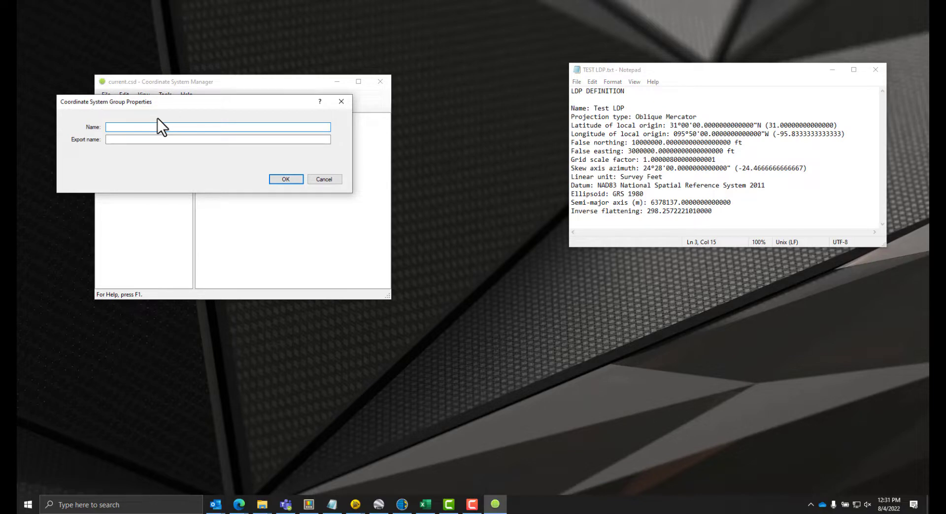
pyautogui.write('Test')
pyautogui.press('BackSpace')
pyautogui.press('BackSpace')
pyautogui.write('st LDP')
pyautogui.click(277, 178)
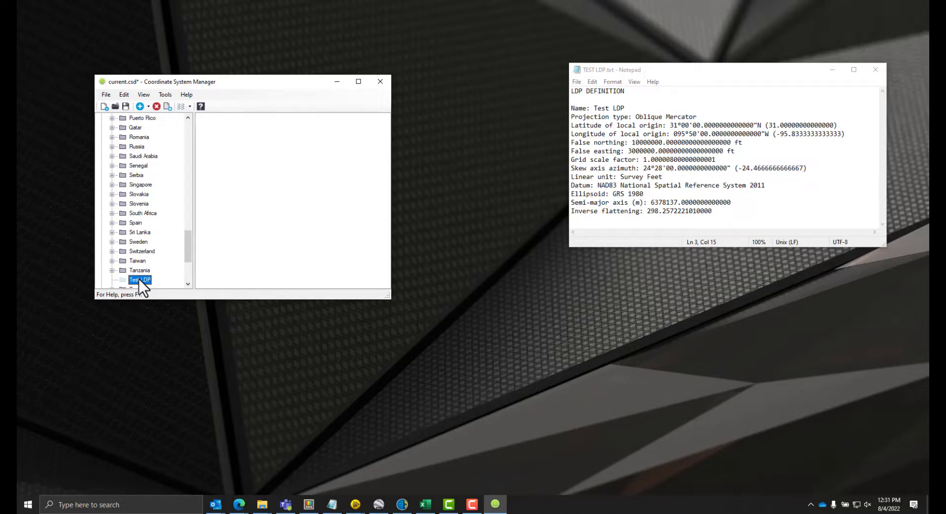
# Add a new coordinate system named TX TEST LDP to the Test LDP group.
pyautogui.click(149, 107)
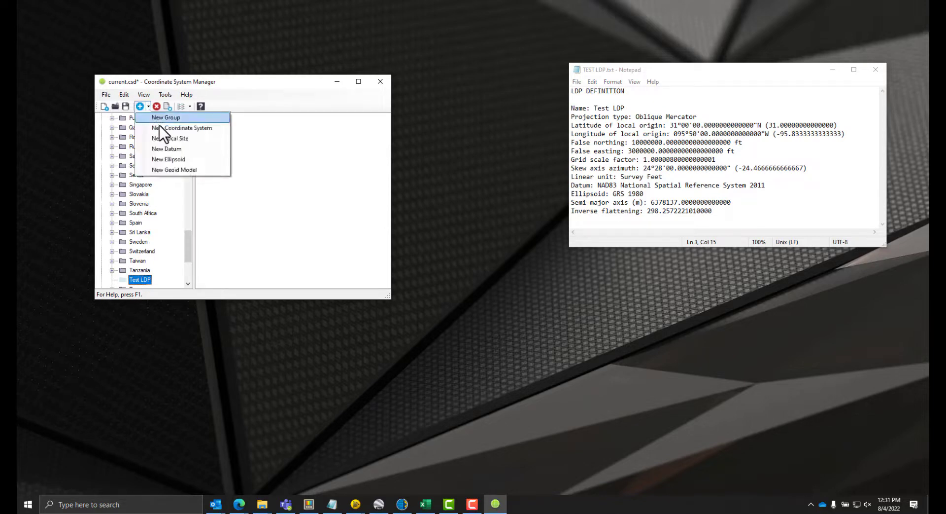
pyautogui.click(164, 129)
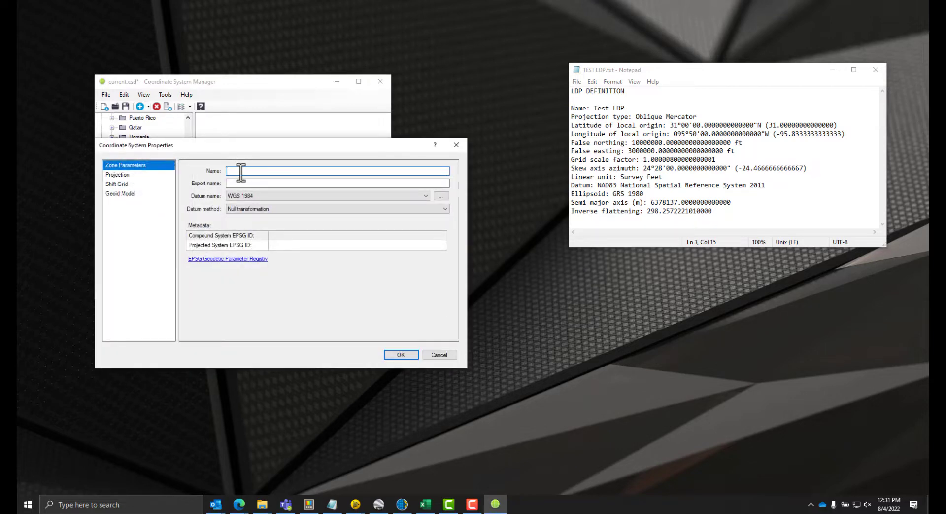
pyautogui.write('T')
pyautogui.press('BackSpace')
pyautogui.press('BackSpace')
pyautogui.press('BackSpace')
pyautogui.press('capslock')
pyautogui.write('EST L')
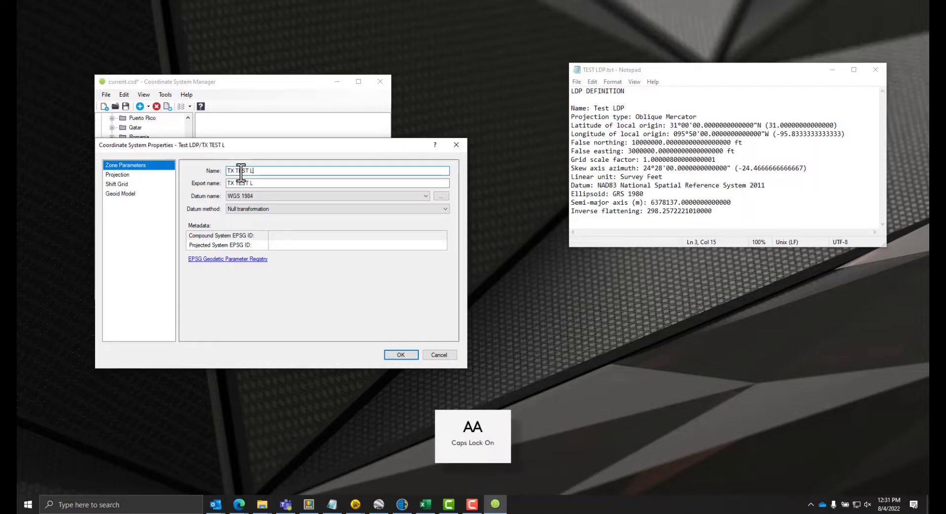
pyautogui.write('DP')
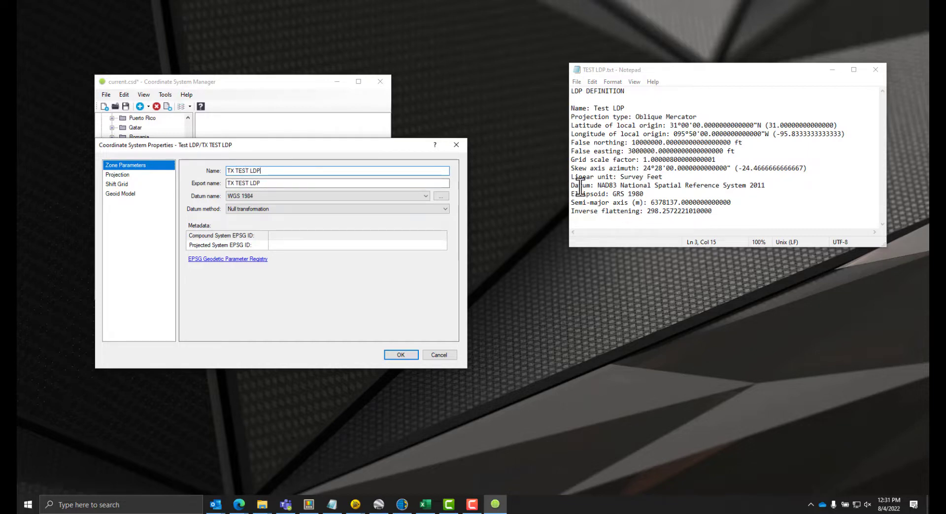
# Set the coordinate system's datum to NAD 1983 (2011) per the LDP definition and check the available datum methods.
pyautogui.moveTo(572, 185); pyautogui.dragTo(771, 188)
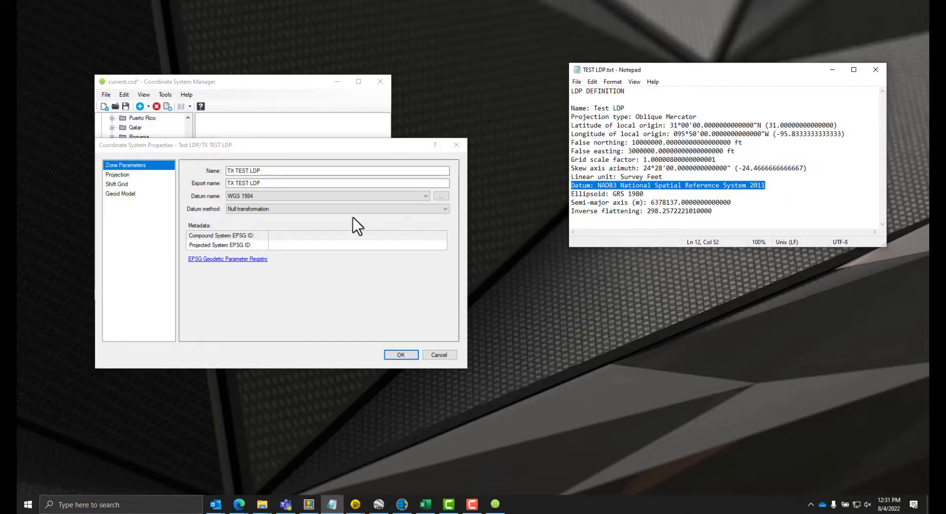
pyautogui.click(425, 196)
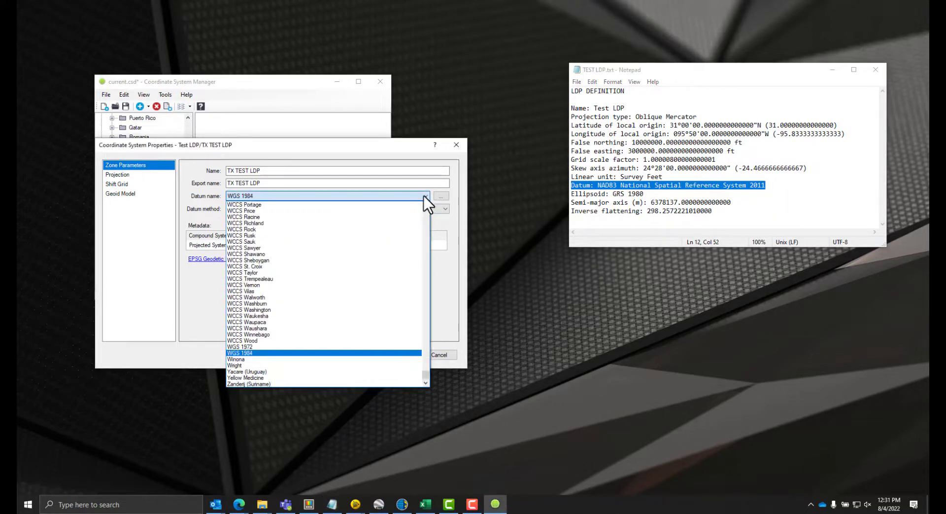
pyautogui.moveTo(425, 372); pyautogui.dragTo(424, 316)
pyautogui.scroll(3, 331, 290)
pyautogui.scroll(6, 330, 290)
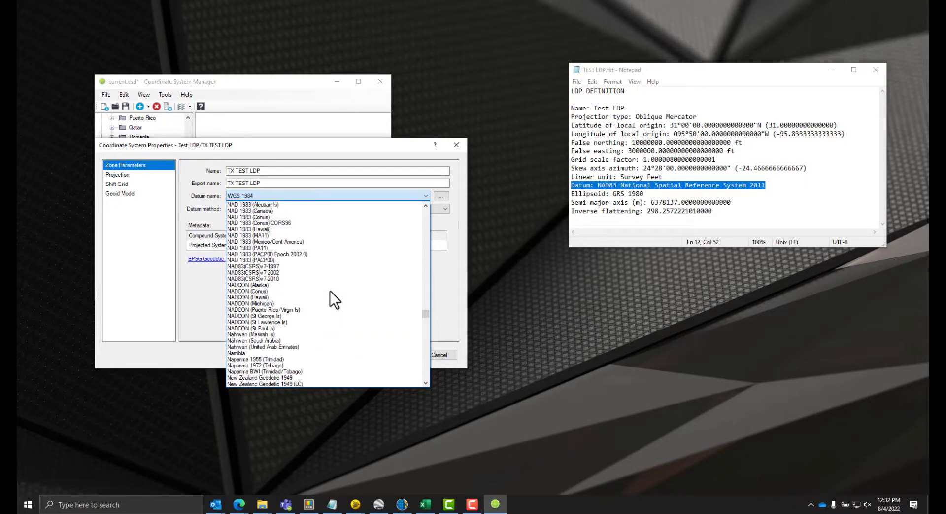
pyautogui.scroll(1, 330, 290)
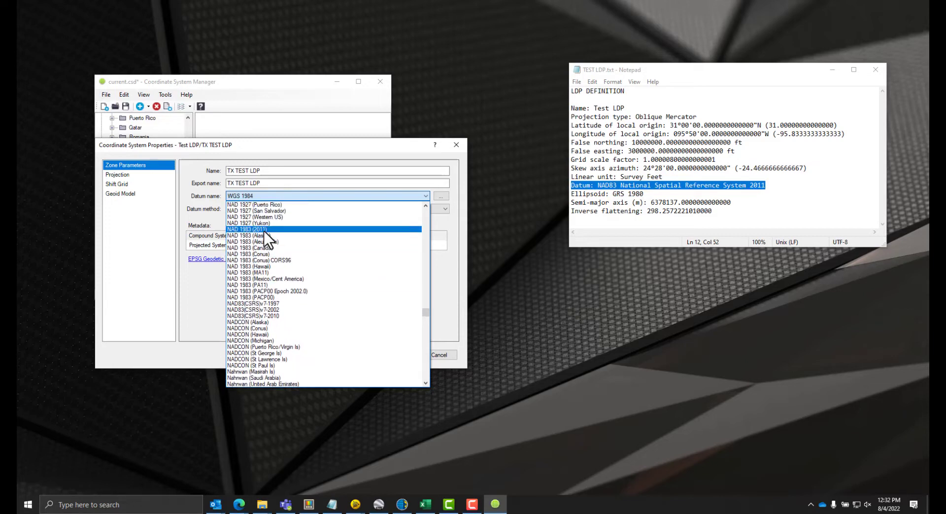
pyautogui.click(265, 228)
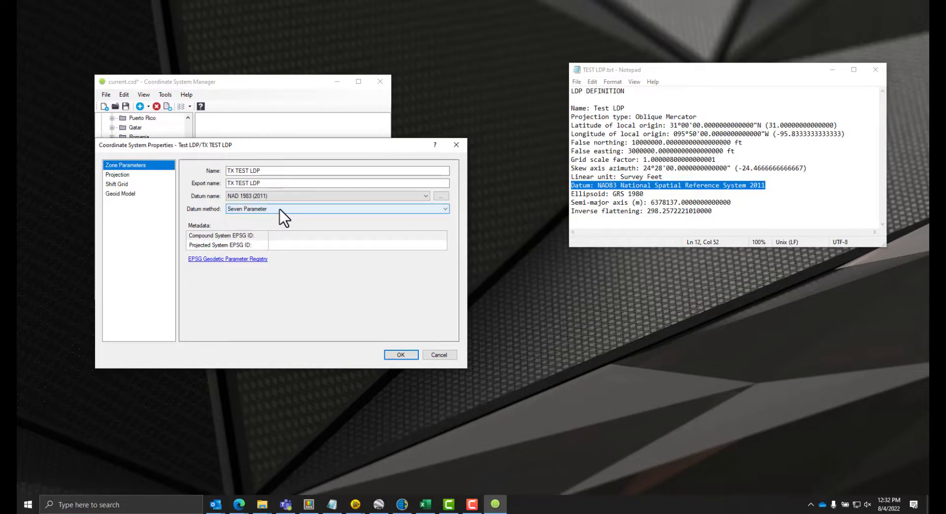
pyautogui.click(280, 209)
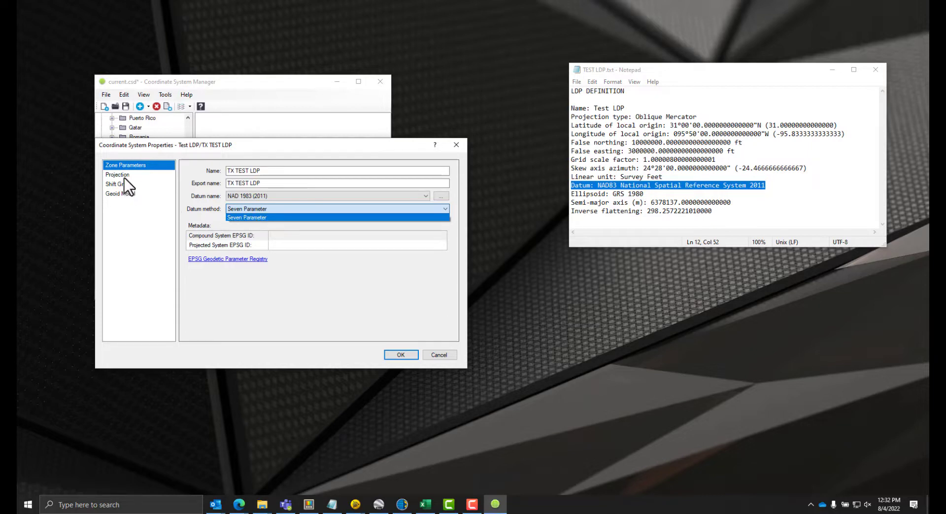
pyautogui.press('Escape')
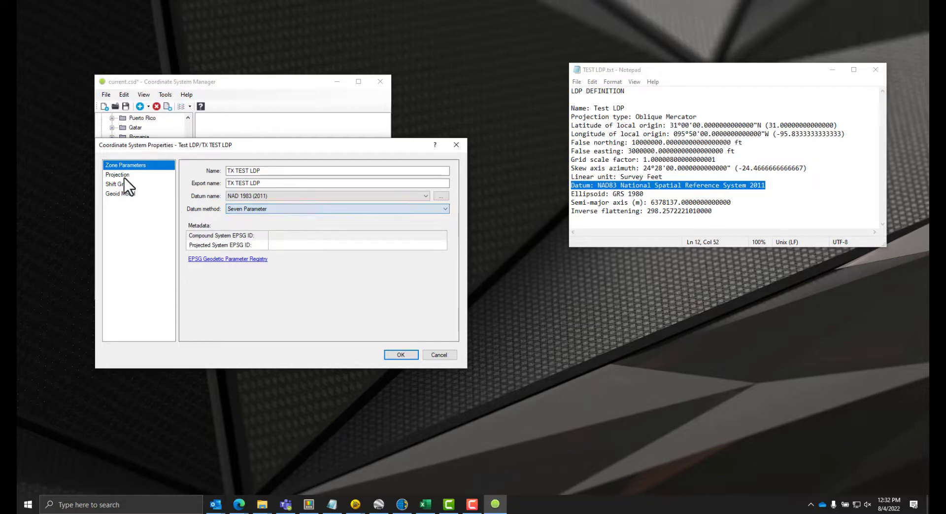
# Set the projection type to Oblique Mercator Angle RSO, following the projection type and local origin in the LDP definition.
pyautogui.click(123, 176)
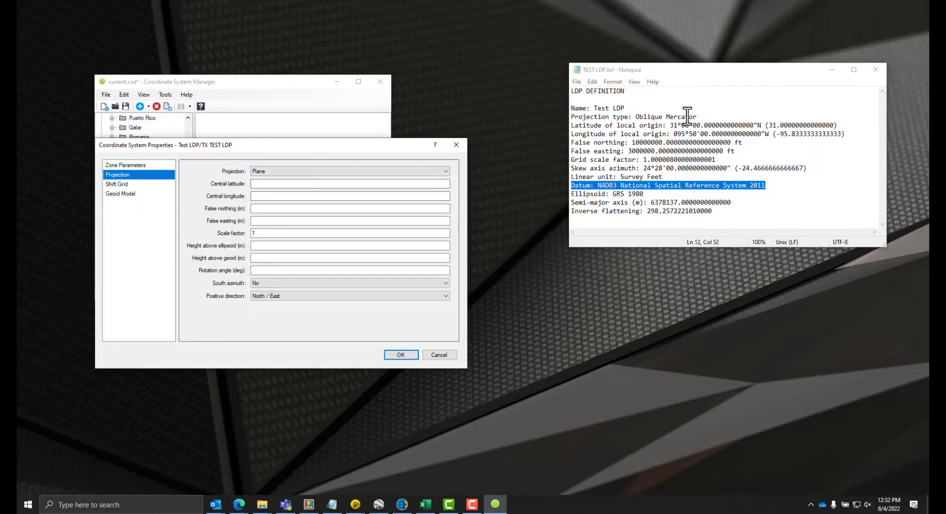
pyautogui.moveTo(699, 116); pyautogui.dragTo(570, 117)
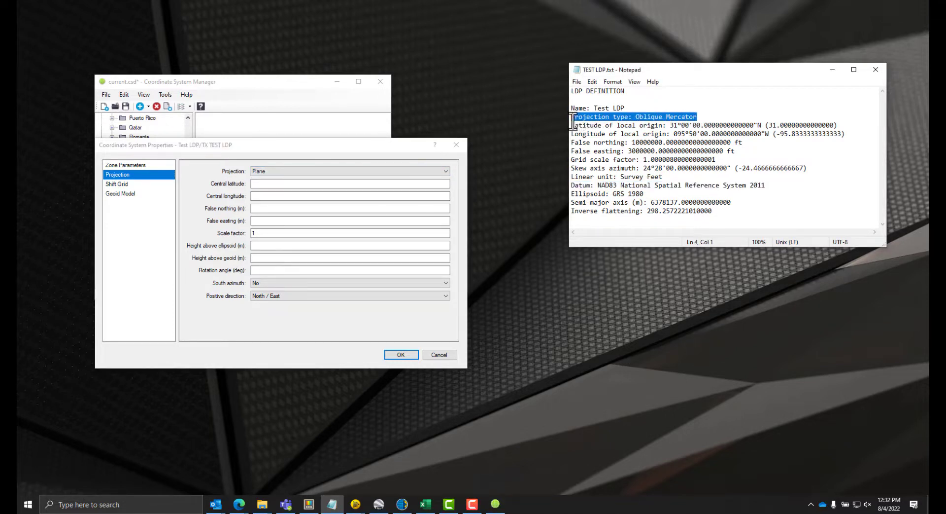
pyautogui.click(270, 173)
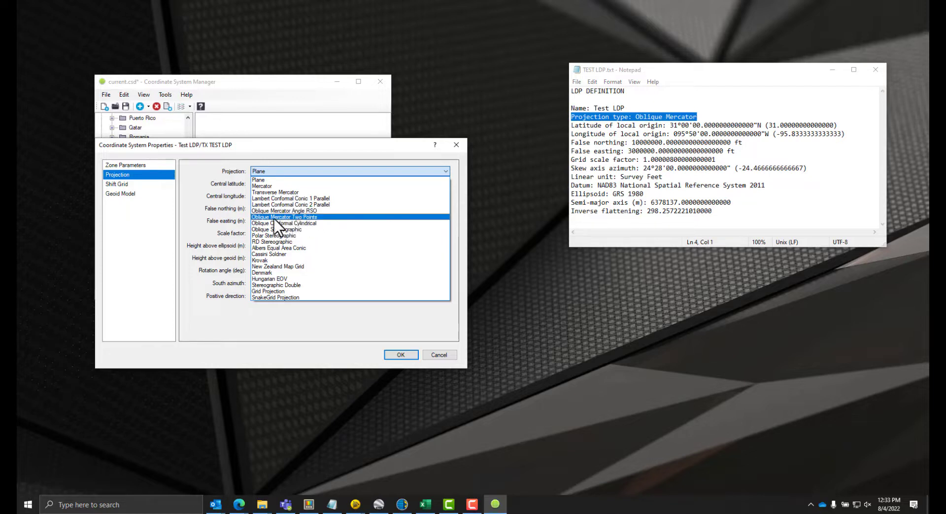
pyautogui.click(301, 218)
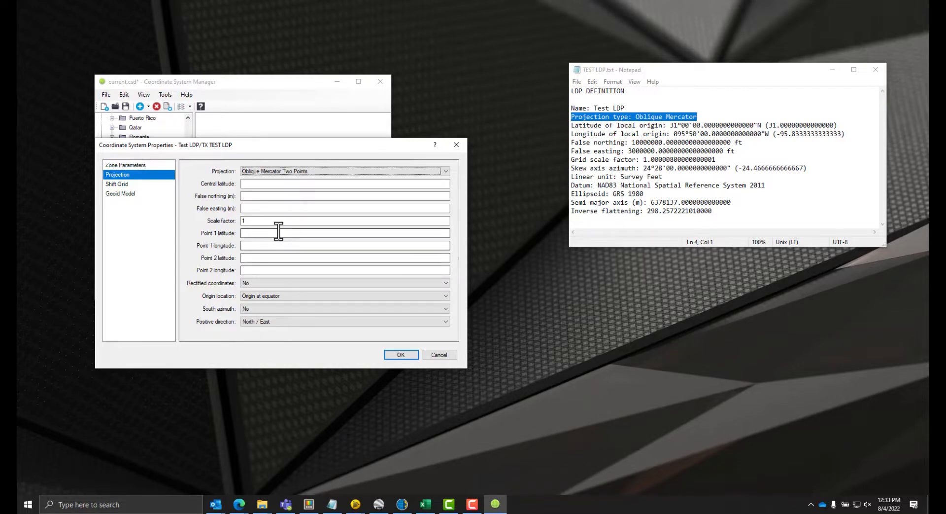
pyautogui.moveTo(575, 126); pyautogui.dragTo(847, 135)
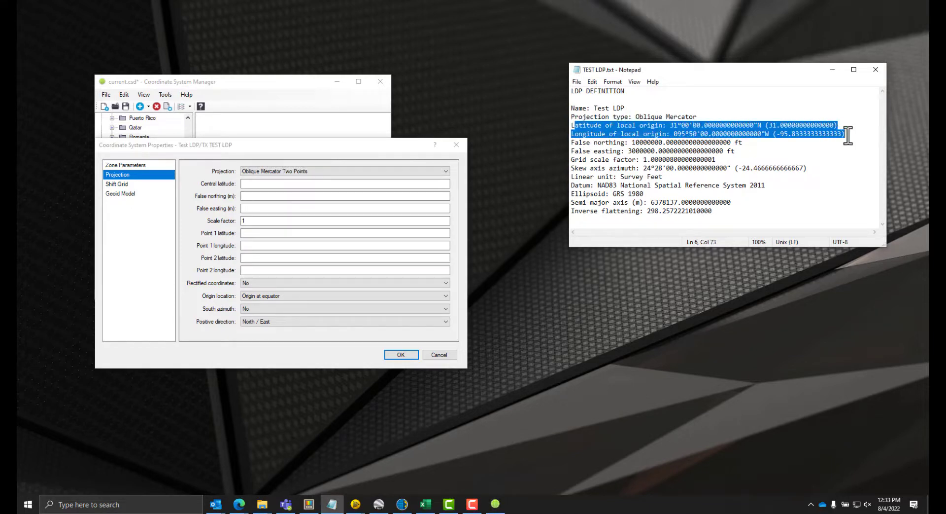
pyautogui.click(278, 172)
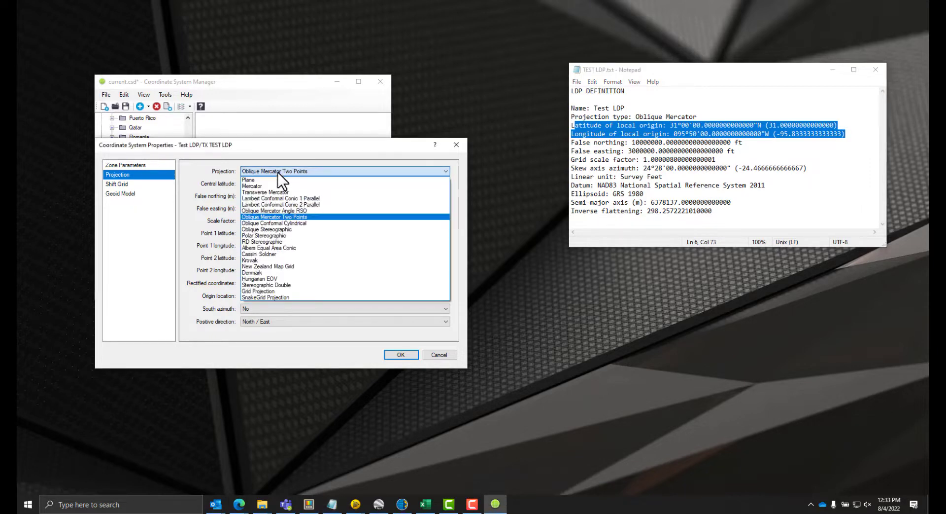
pyautogui.click(277, 211)
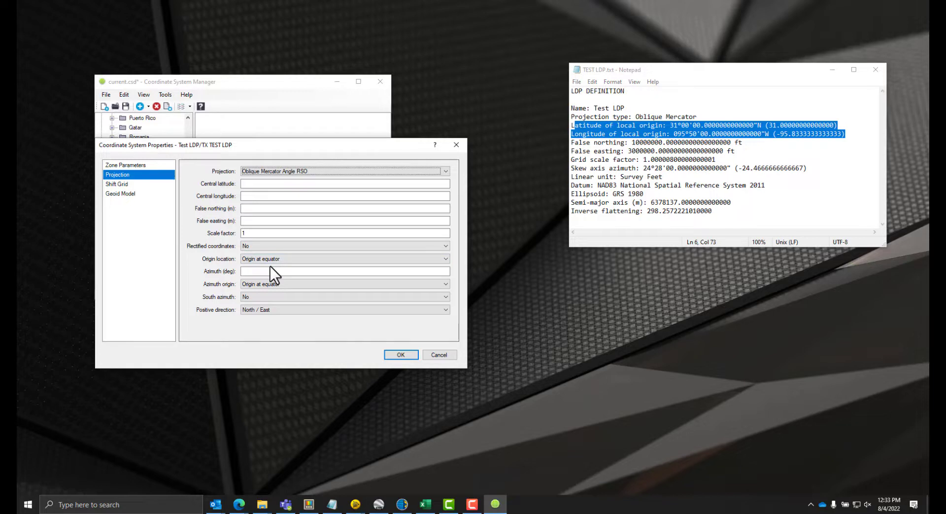
# Copy the latitude of local origin, 31°00'00"N, from the LDP definition into the projection's central latitude.
pyautogui.click(672, 125)
pyautogui.moveTo(672, 125); pyautogui.dragTo(763, 125)
pyautogui.hotkey('ctrl', 'c')
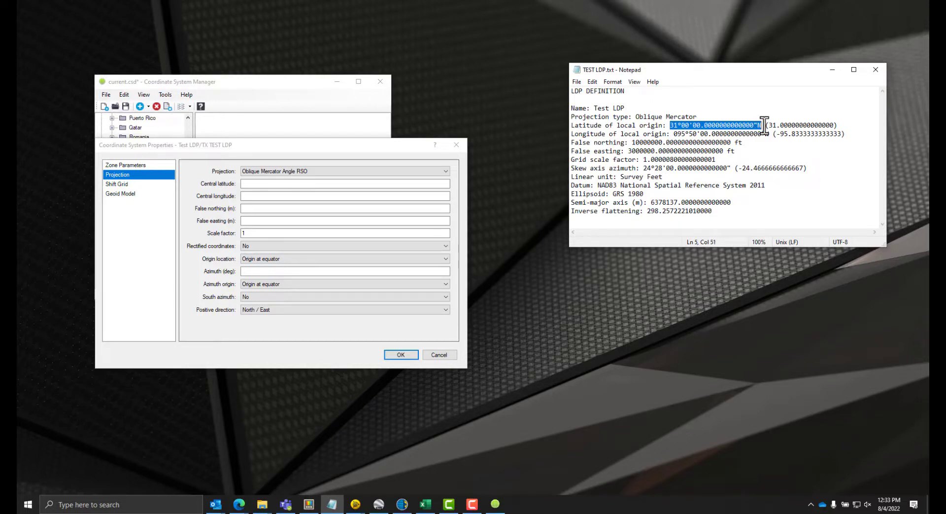
pyautogui.click(265, 184)
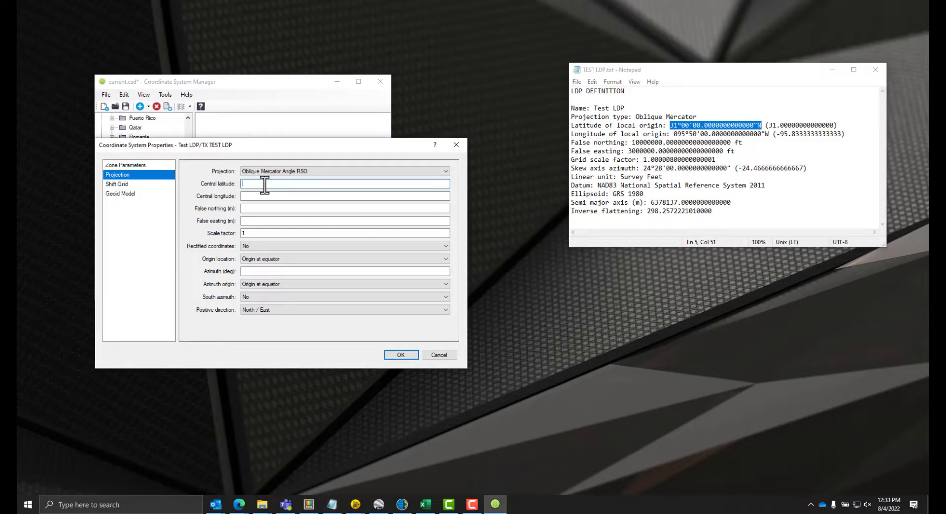
pyautogui.hotkey('ctrl', 'v')
# Copy the longitude of local origin, 095°50'00"W, from the LDP definition into the projection's central longitude.
pyautogui.moveTo(674, 134); pyautogui.dragTo(770, 137)
pyautogui.hotkey('ctrl', 'c')
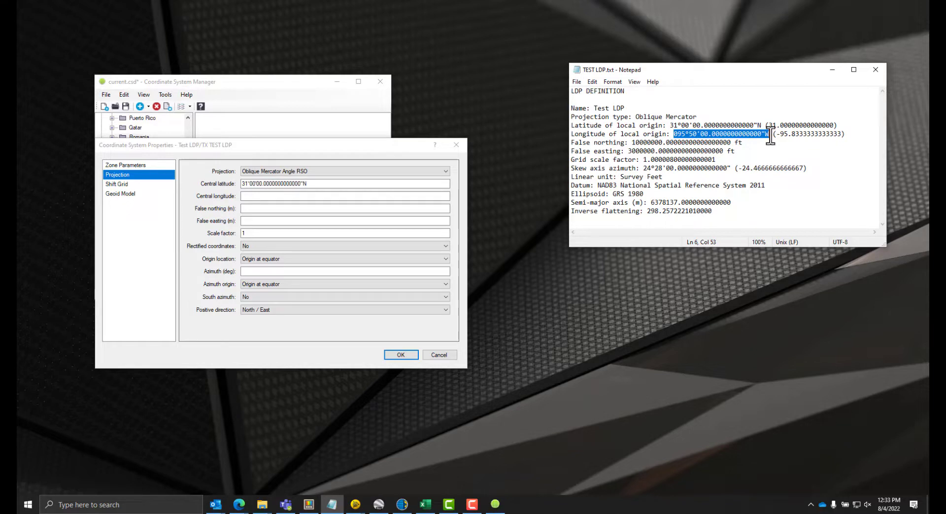
pyautogui.click(225, 196)
pyautogui.click(254, 196)
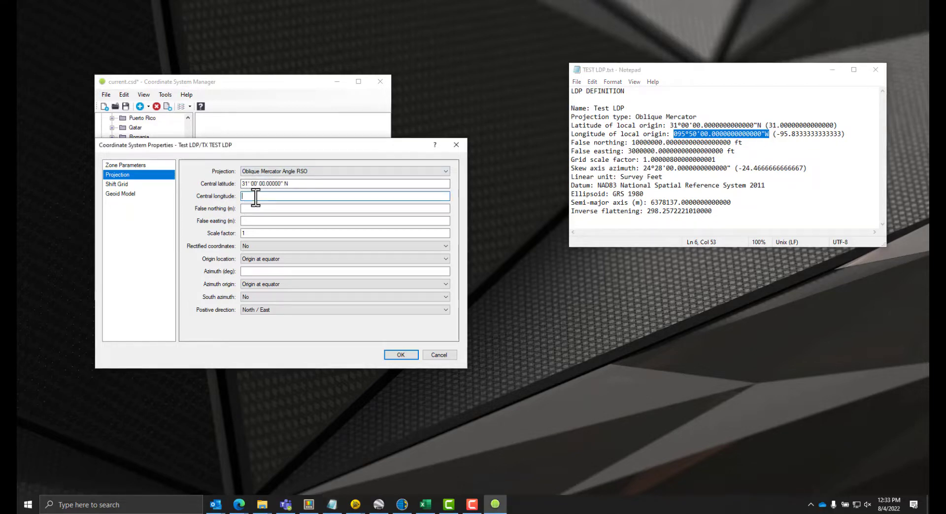
pyautogui.hotkey('ctrl', 'v')
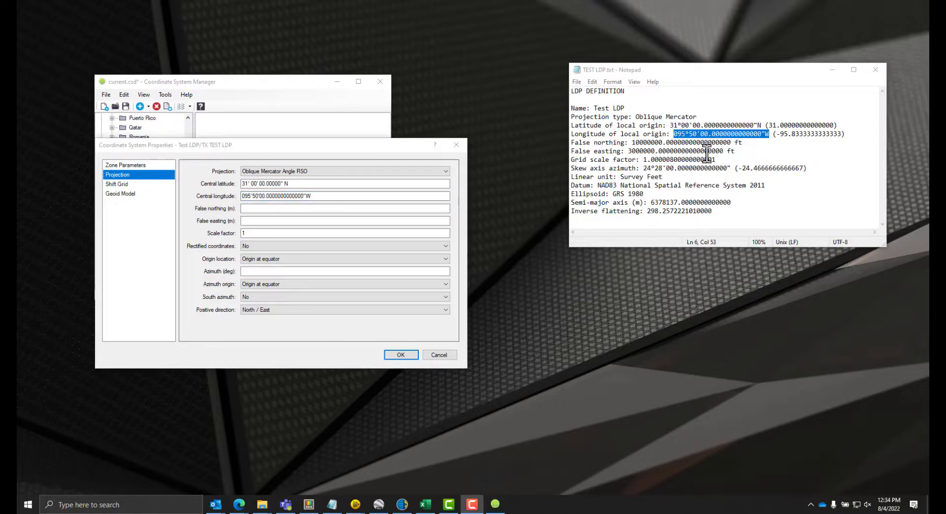
# Set the projection's false northing to 3048006.09601 m.
pyautogui.click(267, 210)
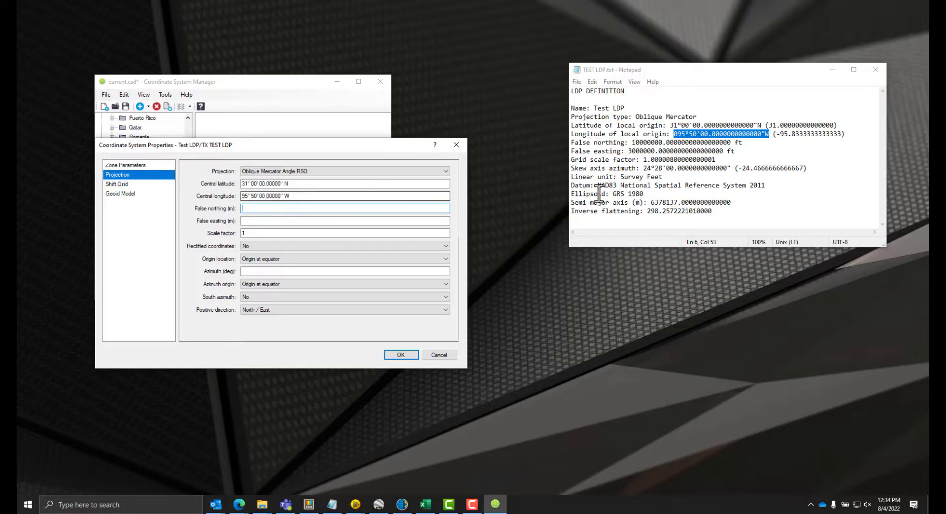
pyautogui.hotkey('alt', 'Tab')
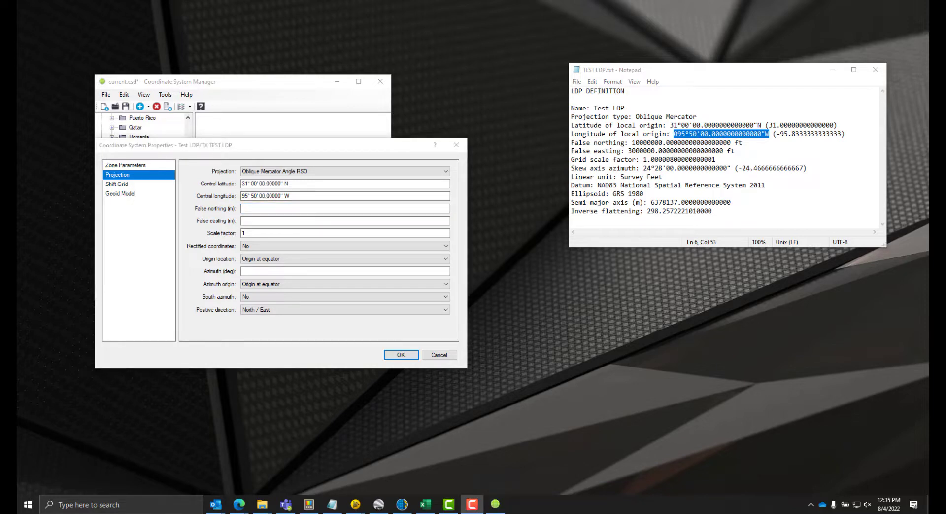
pyautogui.click(254, 209)
pyautogui.write('3048')
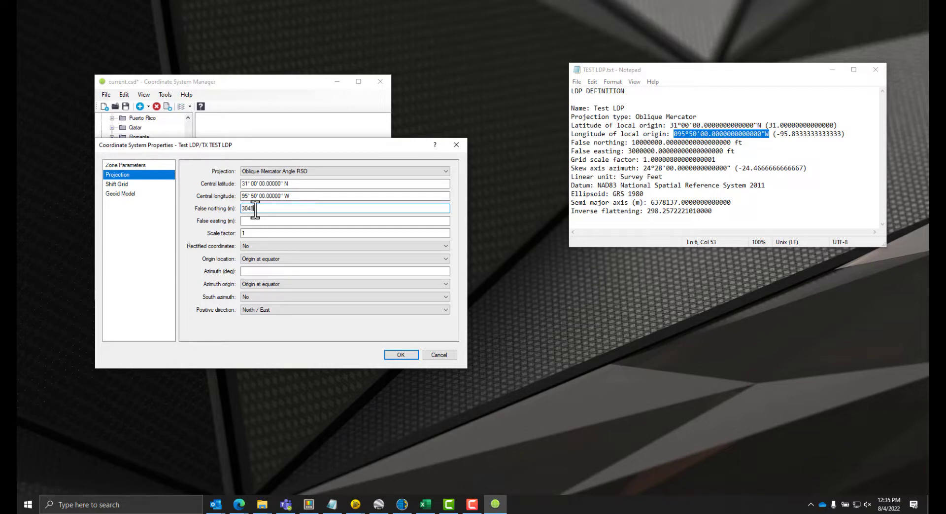
pyautogui.write('006.09601')
pyautogui.press('Tab')
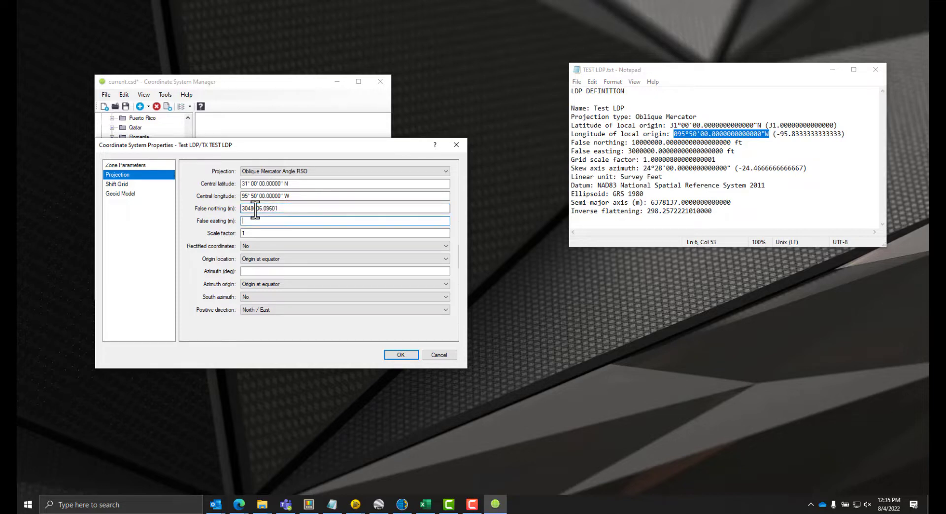
# Set the projection's false easting to 914401.828804 m, the metric equivalent of the LDP definition's 3000000 ft.
pyautogui.write('914401.828804')
pyautogui.click(743, 143)
pyautogui.hotkey('shift', 'Left')
pyautogui.hotkey('shift', 'Left')
pyautogui.hotkey('shift', 'Left')
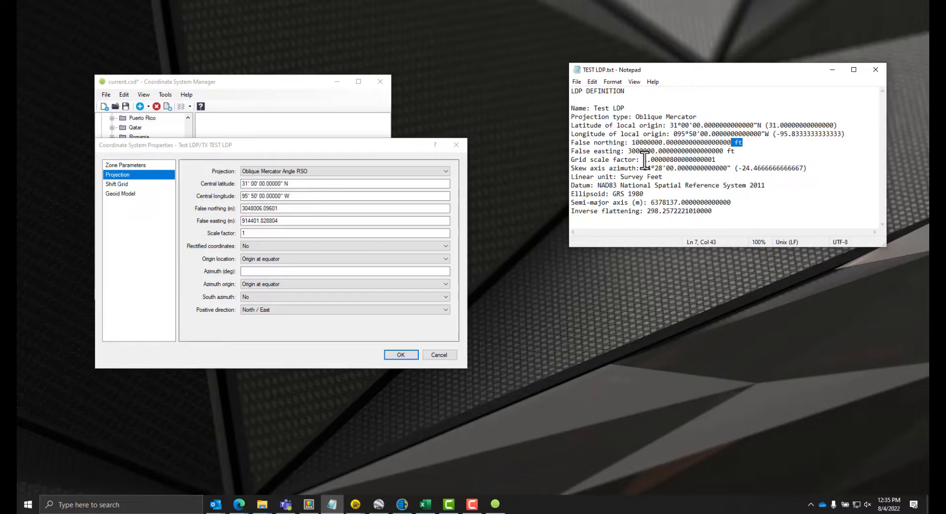
# Copy the grid scale factor, 1.00000800000000001, from the LDP definition into the projection's scale factor.
pyautogui.moveTo(644, 159); pyautogui.dragTo(739, 162)
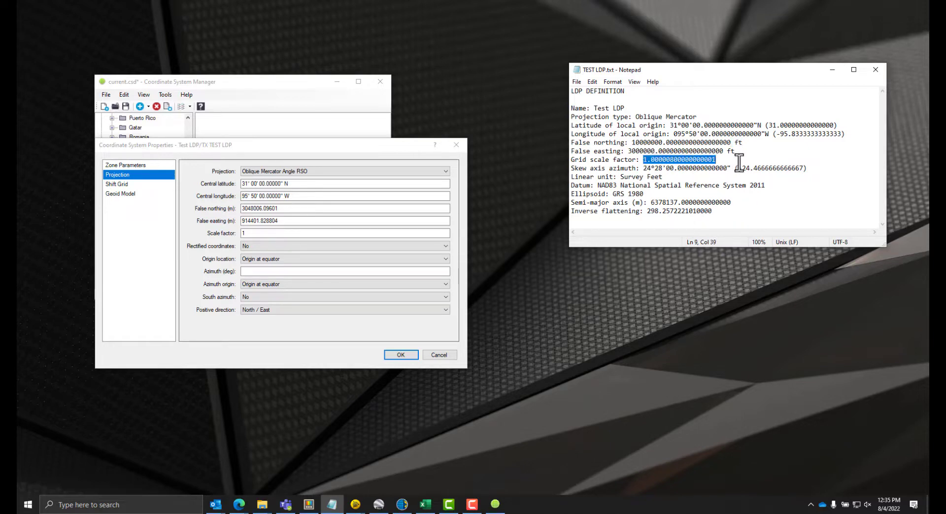
pyautogui.click(289, 233)
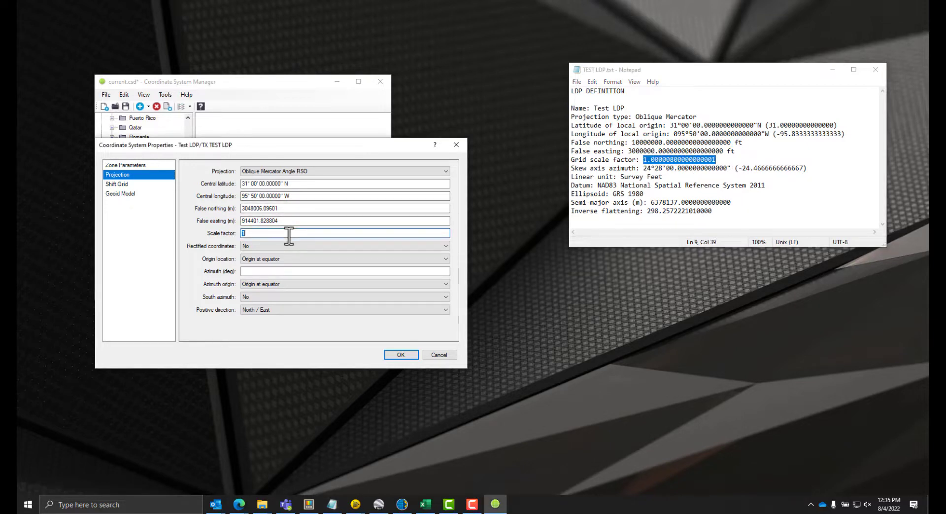
pyautogui.write('1.00000800000000001')
# Copy the decimal skew axis azimuth, -24.4666666666667, from the LDP definition into the projection's azimuth.
pyautogui.moveTo(739, 168); pyautogui.dragTo(805, 168)
pyautogui.hotkey('ctrl', 'c')
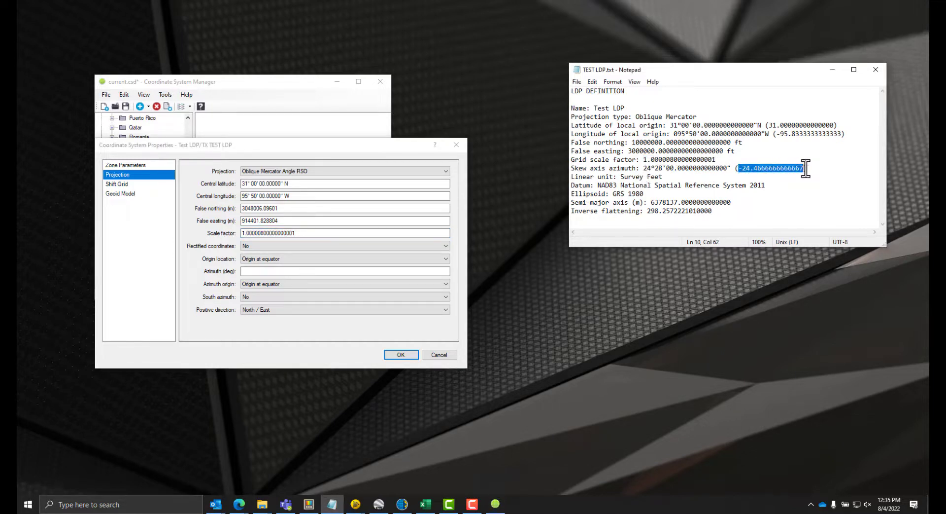
pyautogui.click(253, 271)
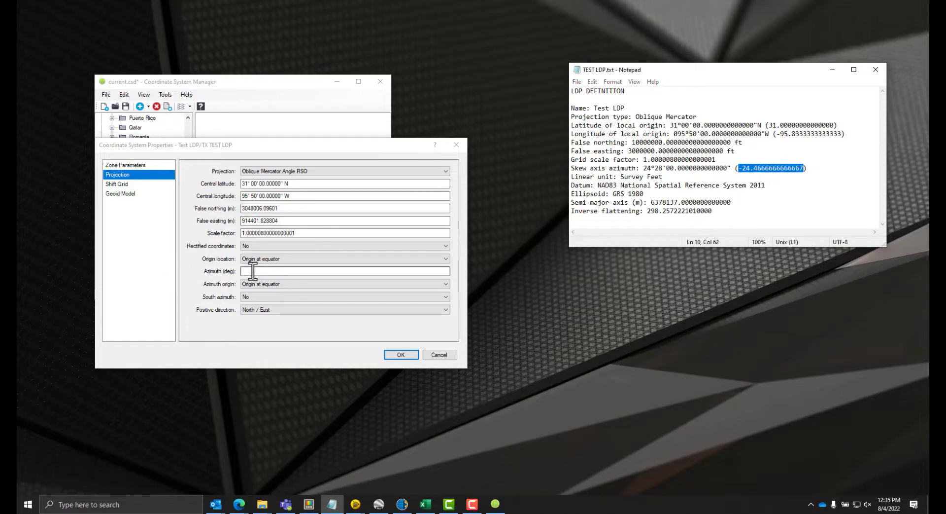
pyautogui.hotkey('ctrl', 'v')
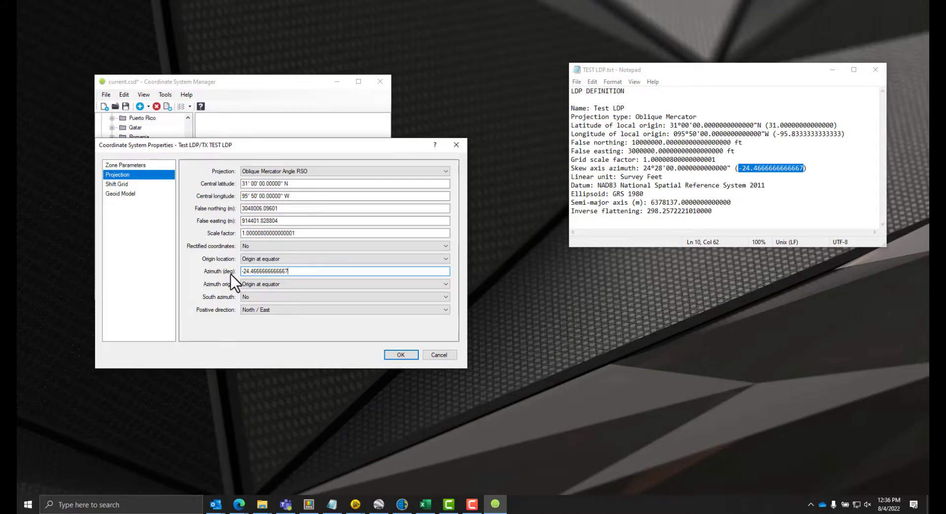
# Review the zone's shift grid and geoid model settings, leaving the shift grid file empty and the method at No Geoid Model.
pyautogui.click(113, 185)
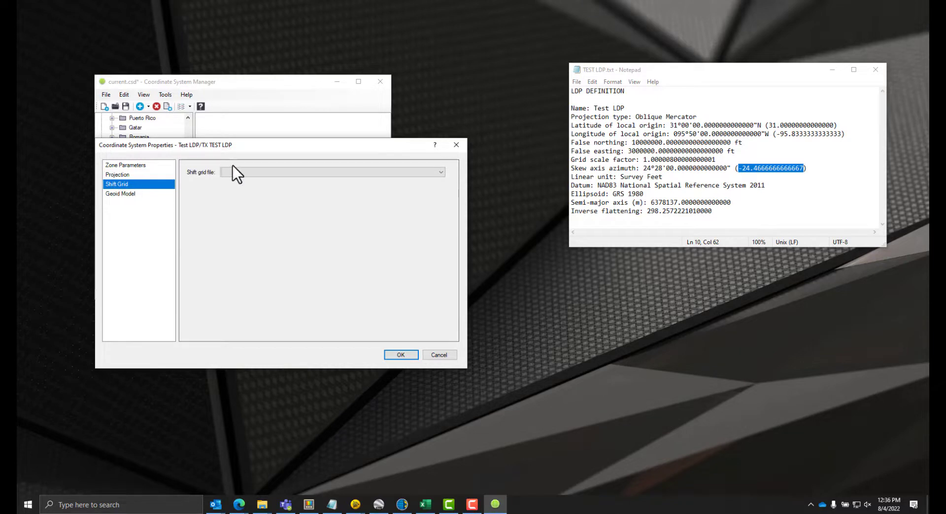
pyautogui.click(383, 173)
pyautogui.click(383, 173)
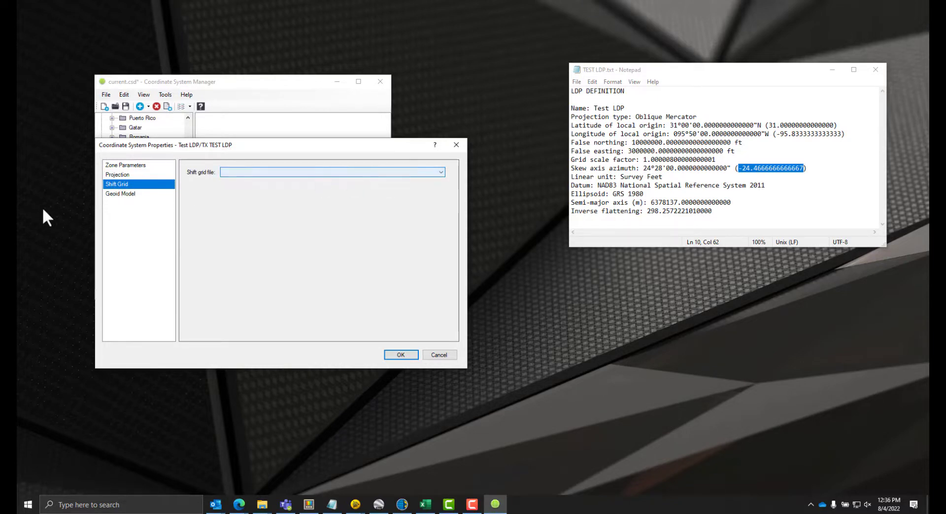
pyautogui.click(122, 195)
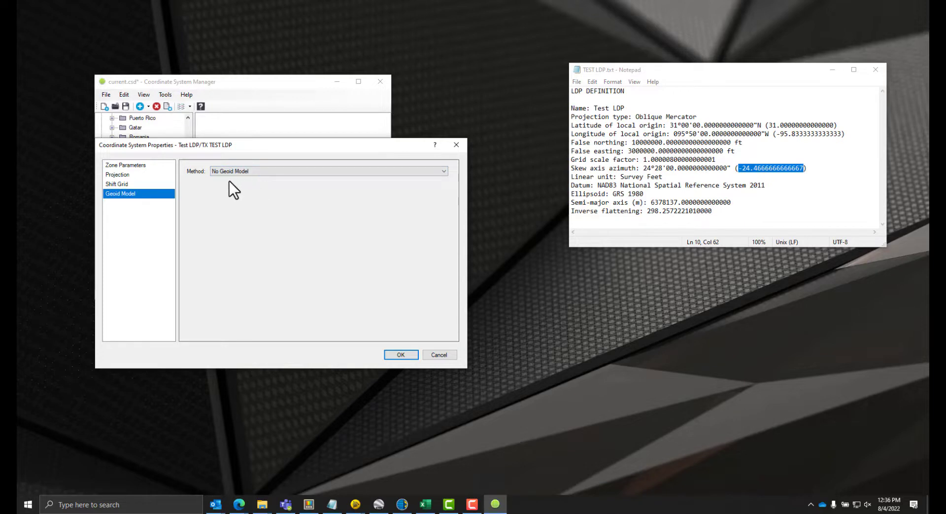
# Accept the TX TEST LDP zone properties and save the coordinate system database.
pyautogui.click(398, 355)
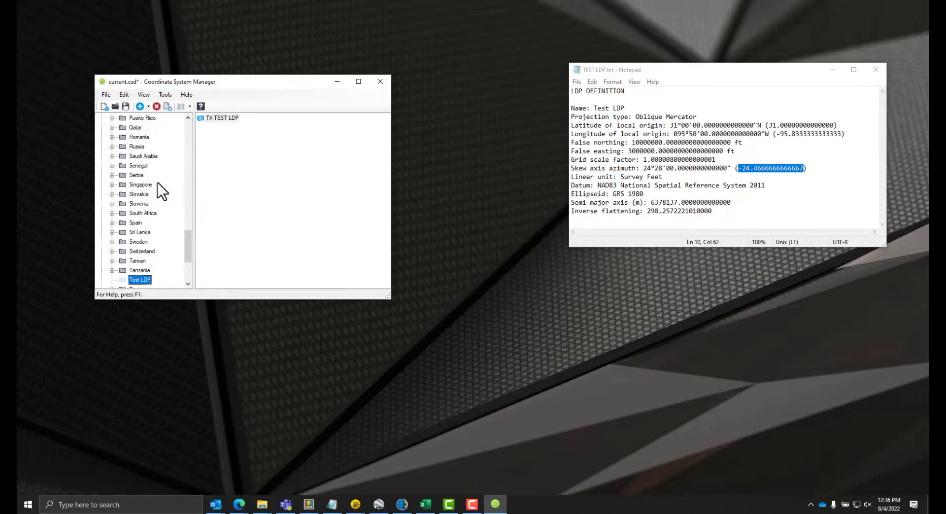
pyautogui.click(106, 93)
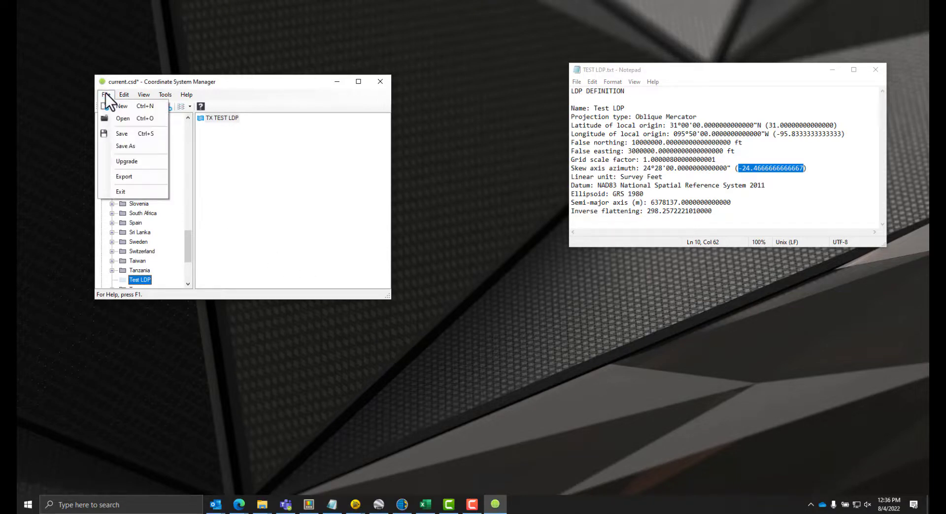
pyautogui.click(117, 135)
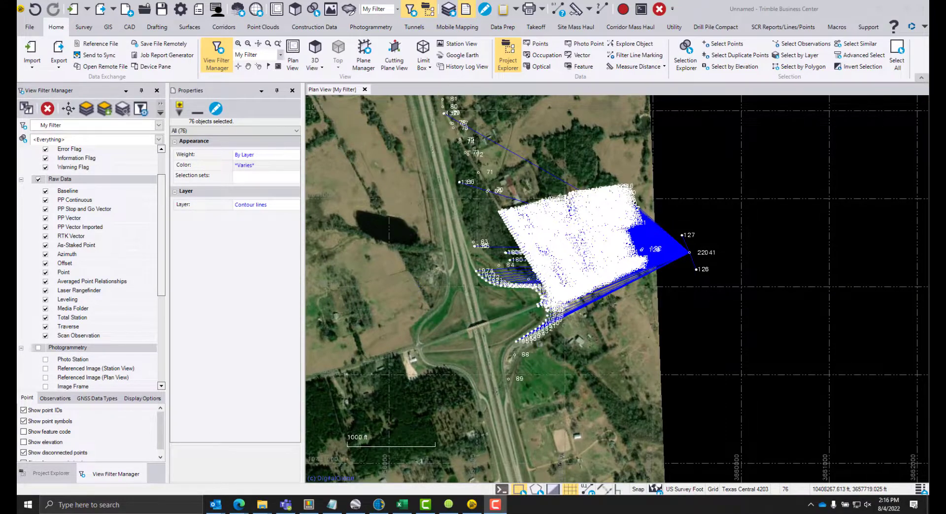
# In Trimble Business Center, set the project's coordinate system to the Test LDP group with zone TX TEST LDP.
pyautogui.scroll(5, 490, 288)
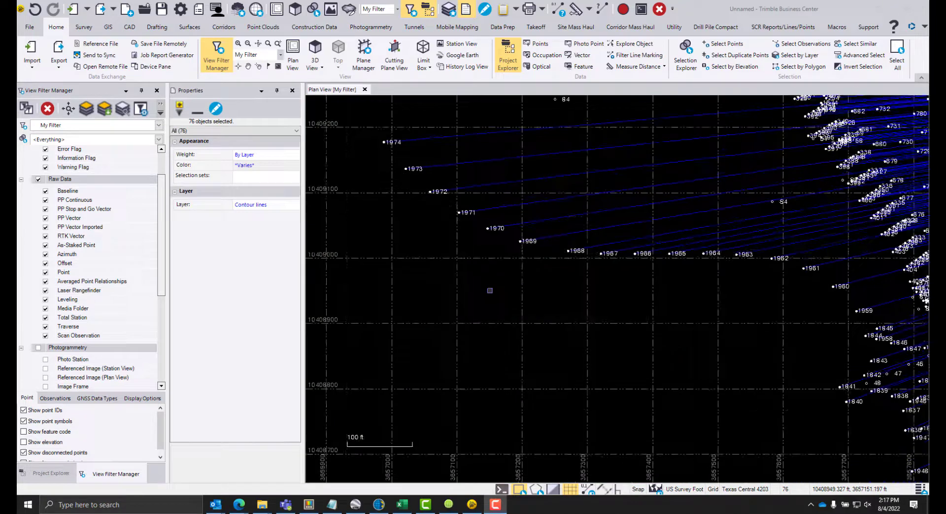
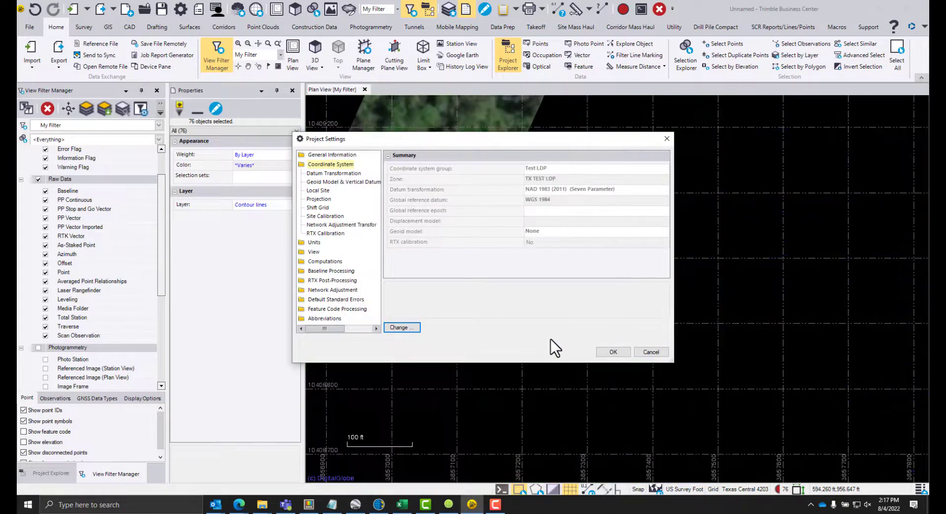
pyautogui.click(606, 351)
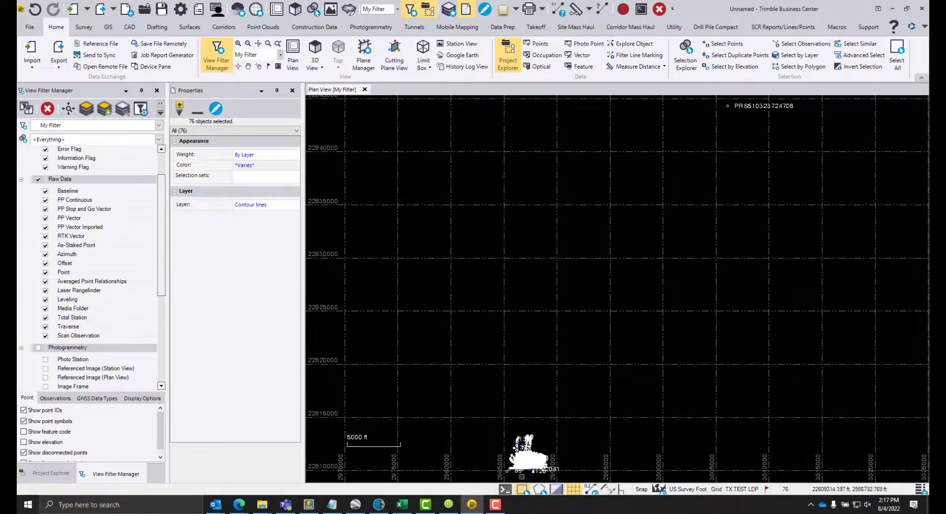
# Examine how the survey points along the curved roads line up with the aerial imagery in the TX TEST LDP zone.
pyautogui.scroll(3, 522, 466)
pyautogui.scroll(3, 523, 459)
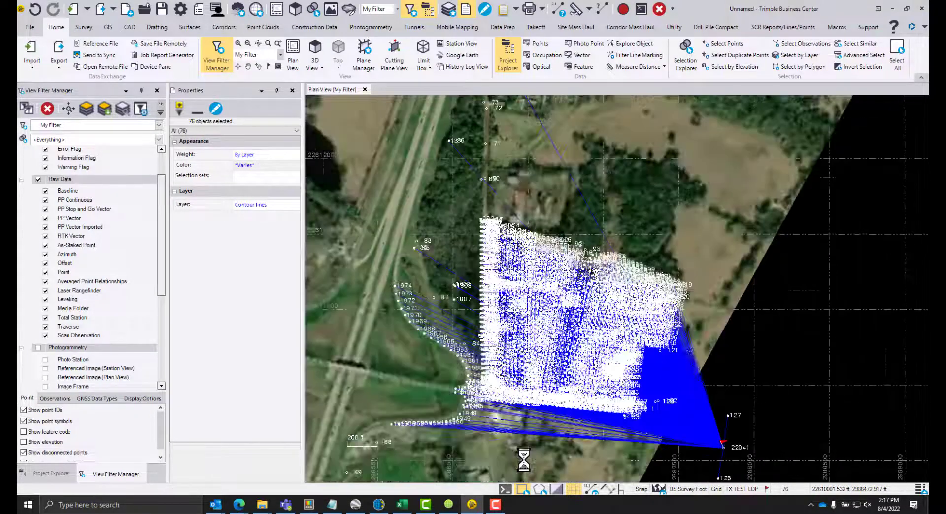
pyautogui.scroll(3, 423, 365)
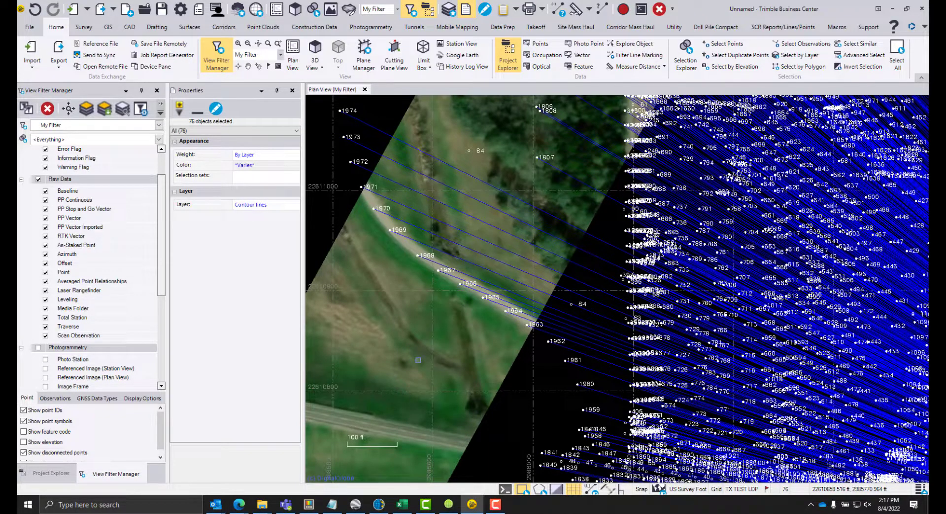
pyautogui.scroll(-2, 418, 359)
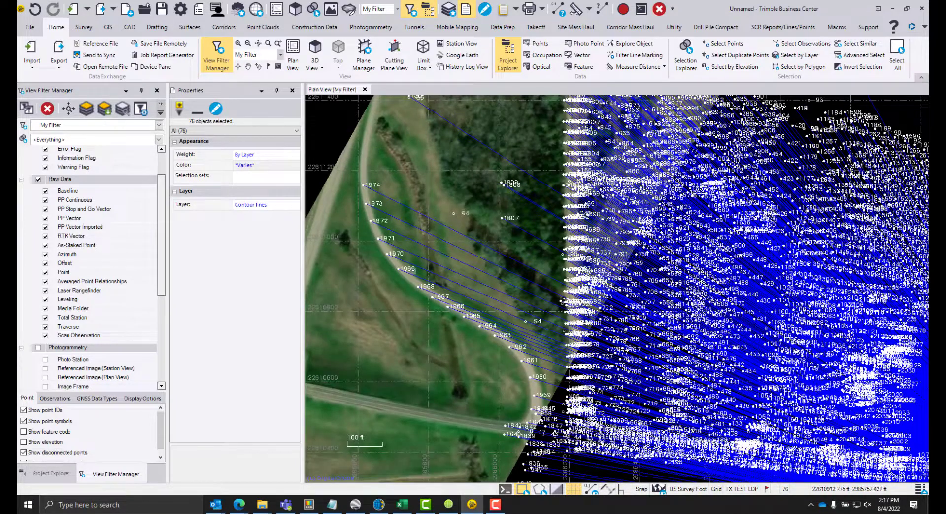
pyautogui.moveTo(520, 414); pyautogui.dragTo(536, 263)
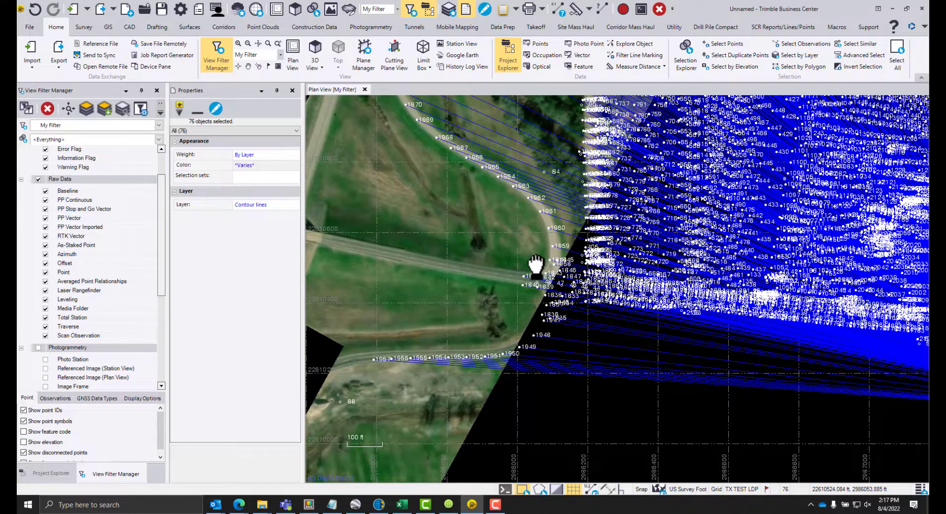
pyautogui.scroll(-3, 536, 264)
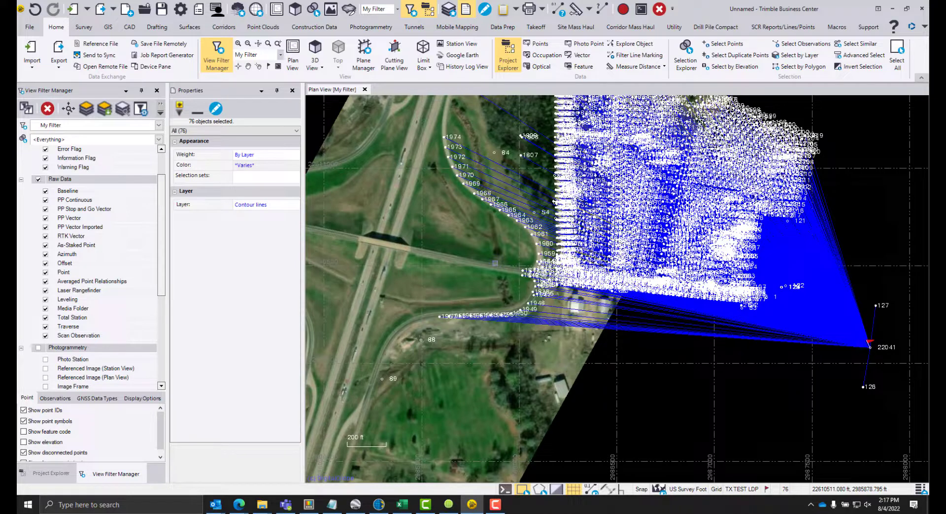
# Switch the project to the recently used United States/State Plane 1983, Texas Central 4203 system and inspect the same curved road points.
pyautogui.click(179, 15)
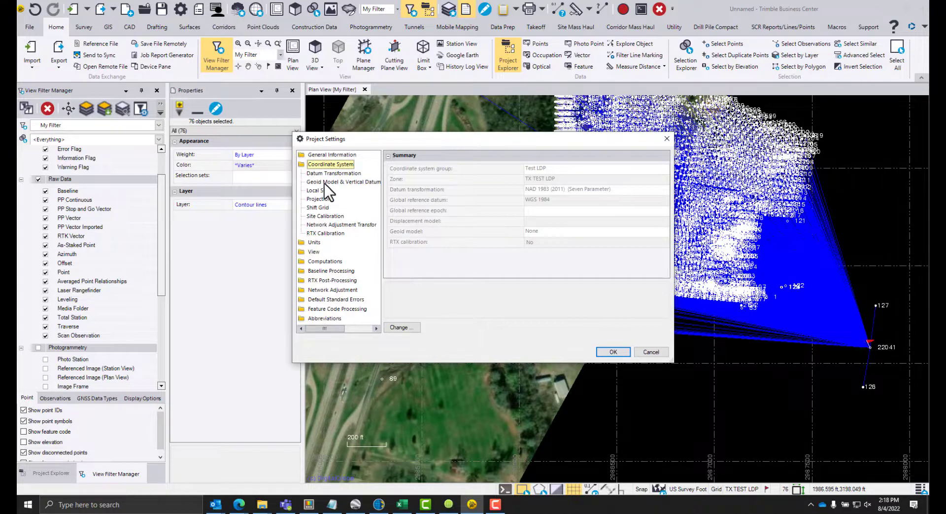
pyautogui.click(404, 327)
pyautogui.click(403, 266)
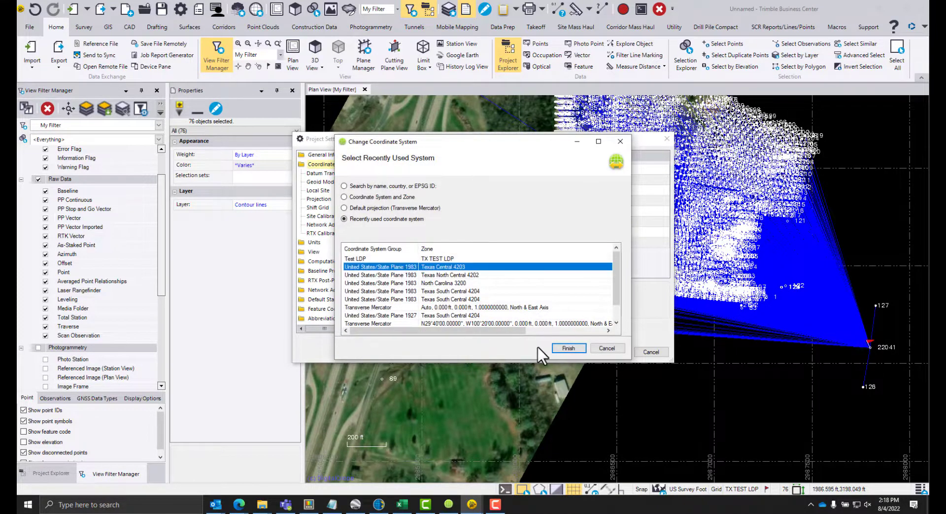
pyautogui.click(566, 349)
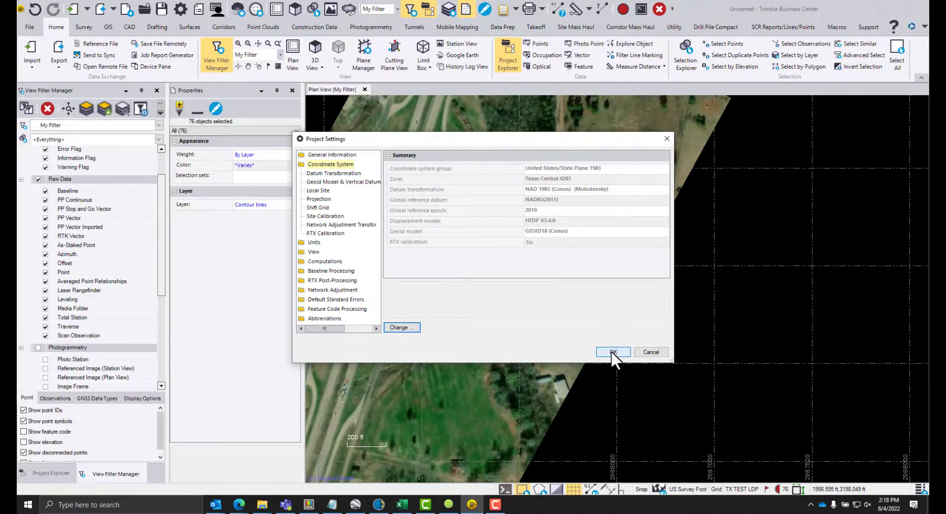
pyautogui.click(613, 351)
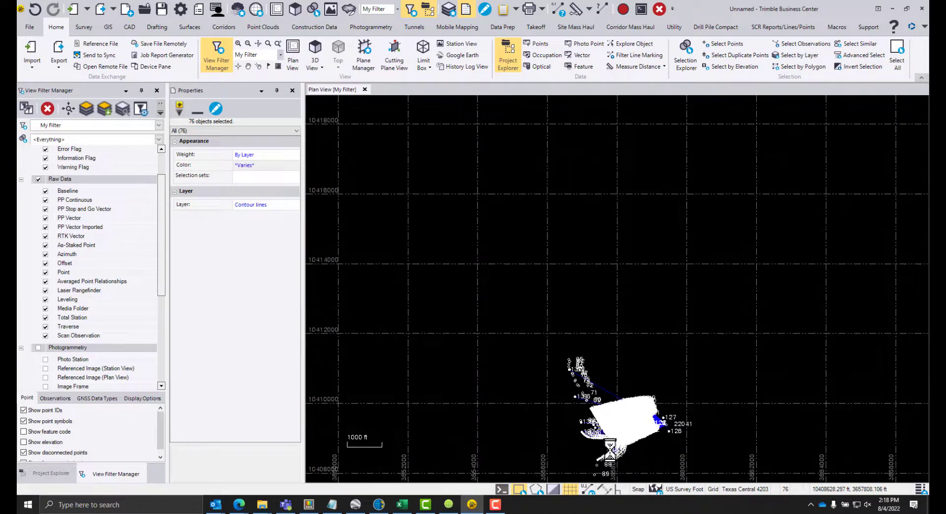
pyautogui.scroll(3, 609, 447)
pyautogui.moveTo(609, 446); pyautogui.dragTo(615, 311)
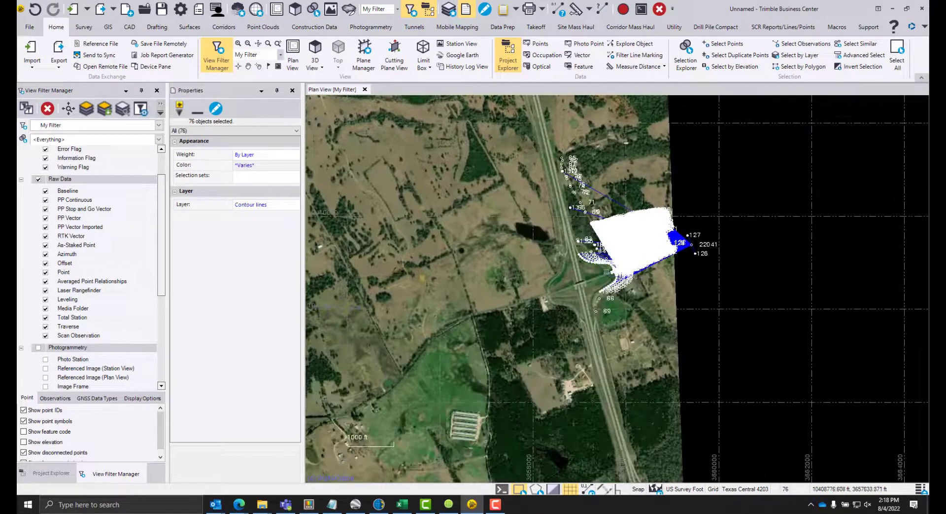
pyautogui.scroll(6, 615, 311)
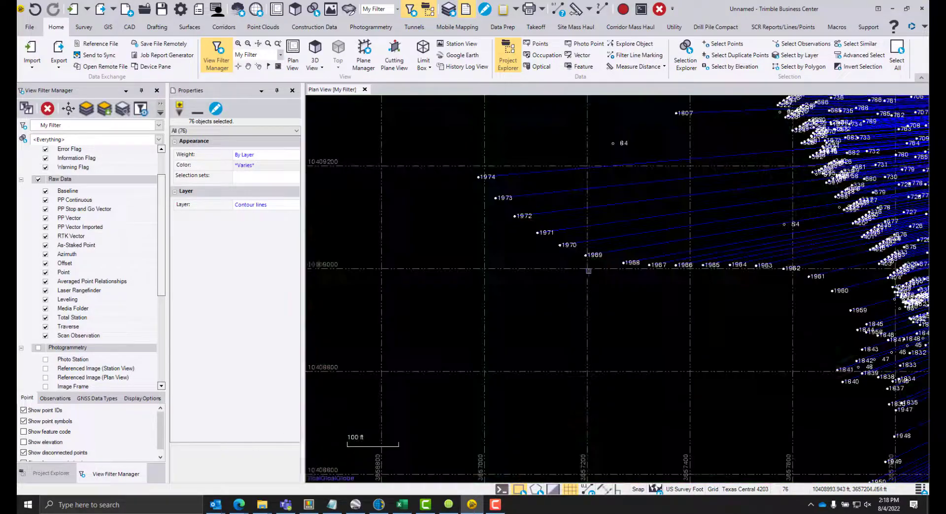